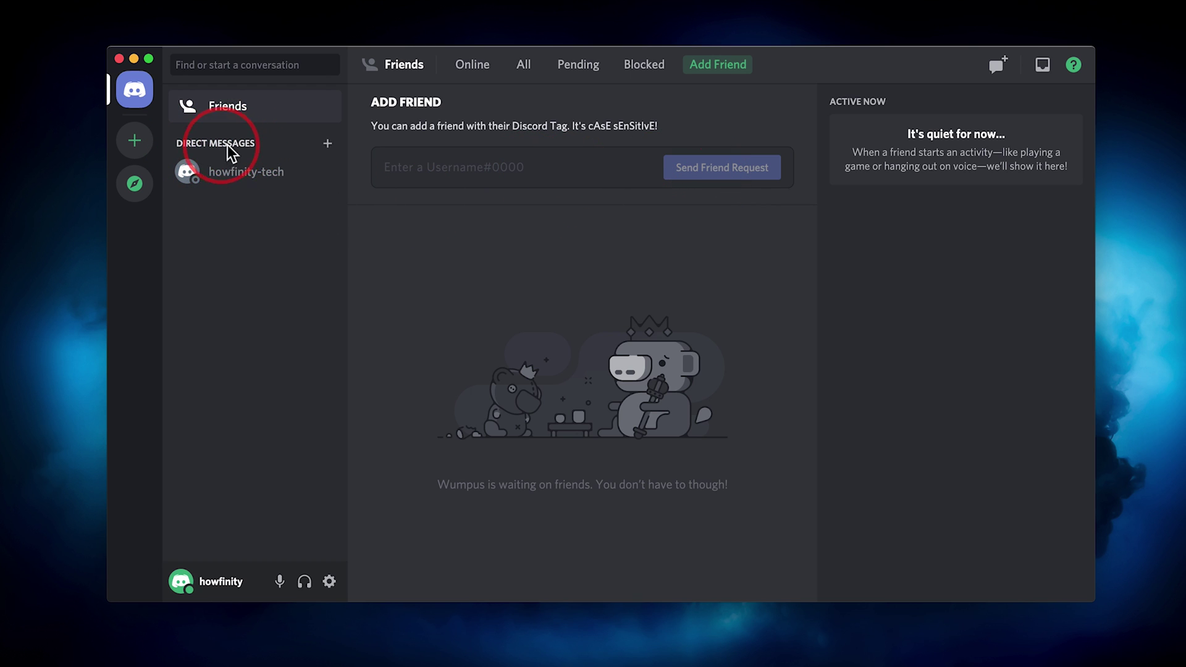
Open the friend's direct message thread and put the cursor in the message field.
click(237, 177)
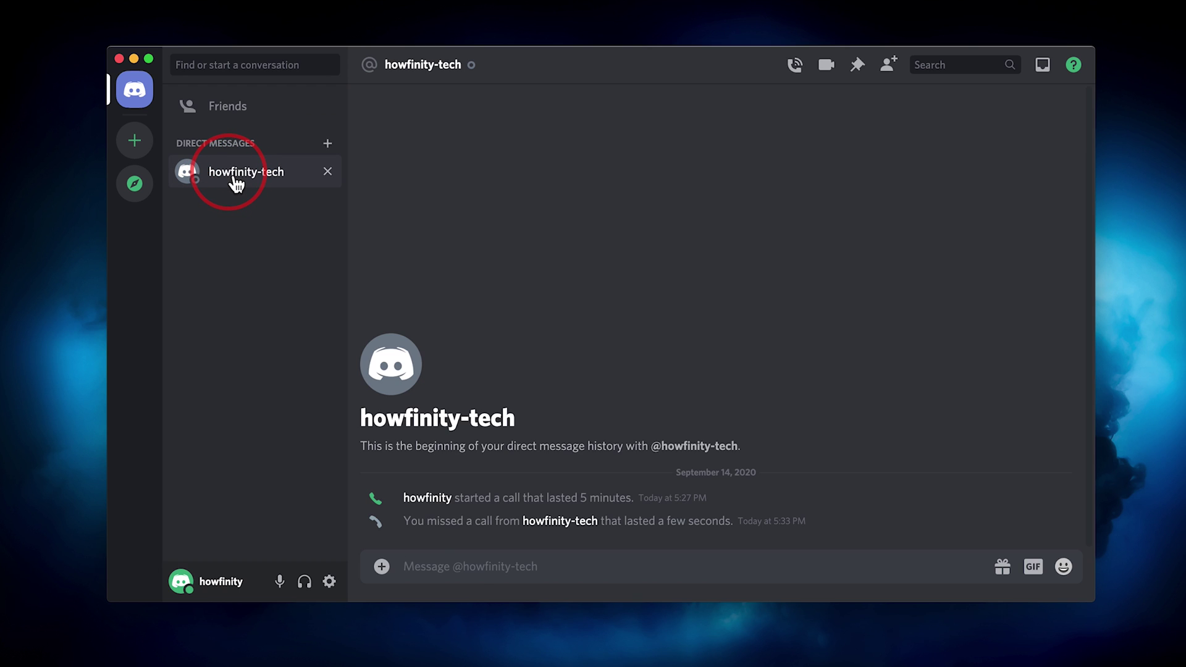
click(555, 570)
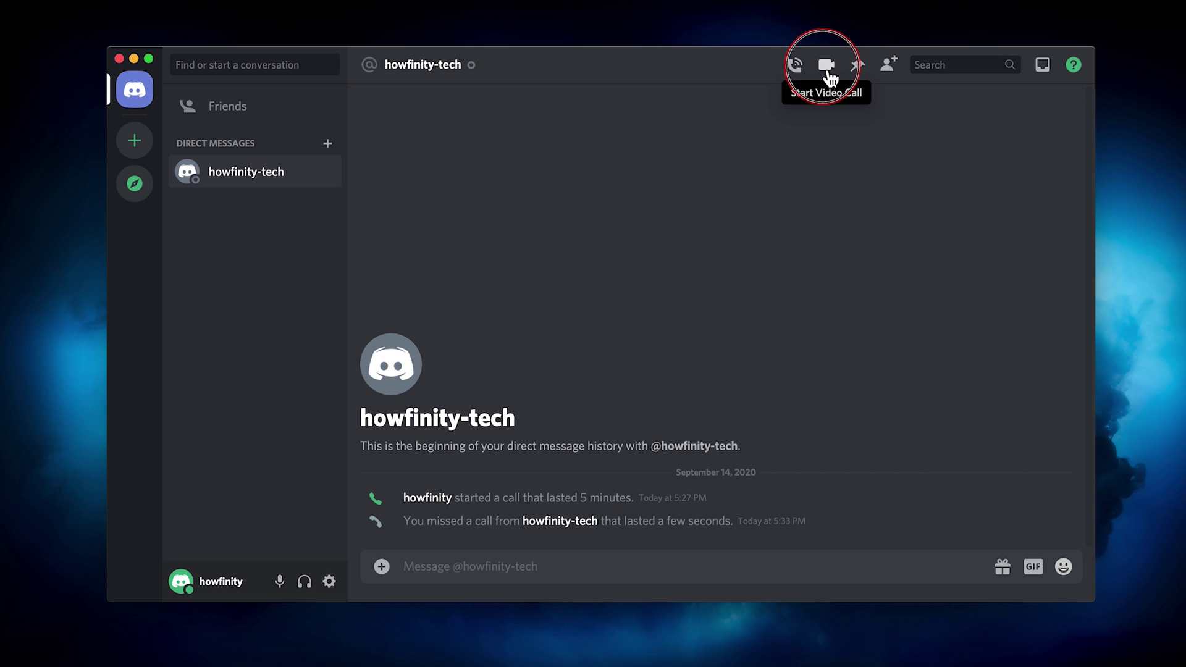
Start a video call with the friend and switch your camera off.
click(825, 65)
click(637, 291)
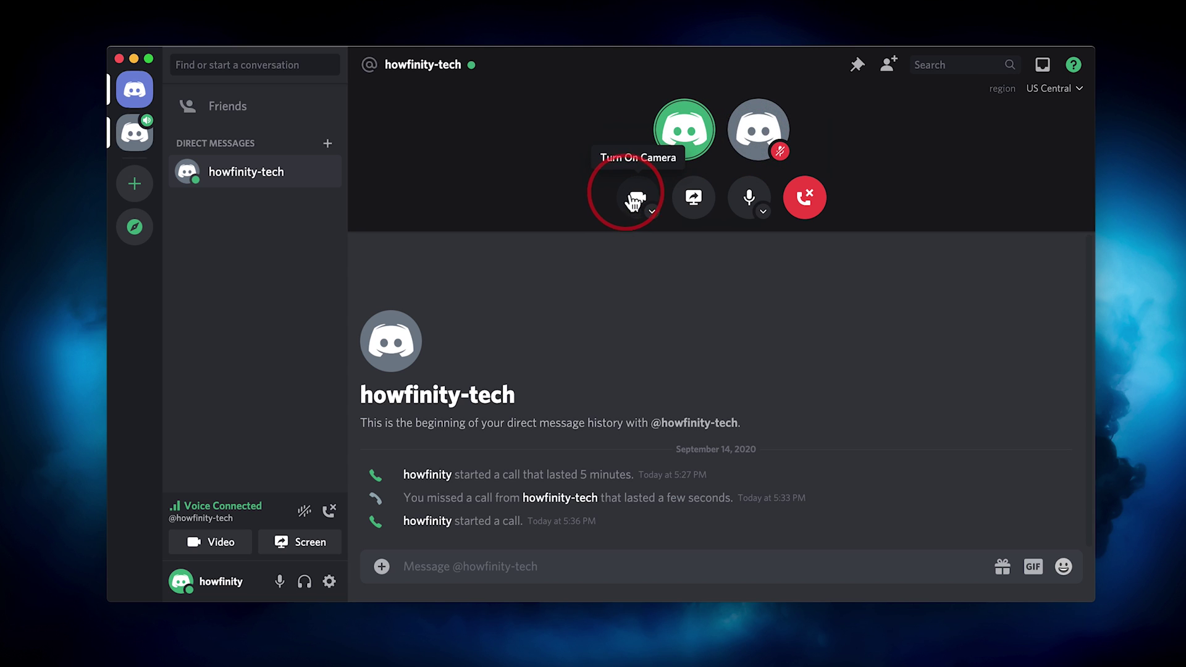
Pick the chess game window as the stream source after browsing Applications and Screens.
click(695, 198)
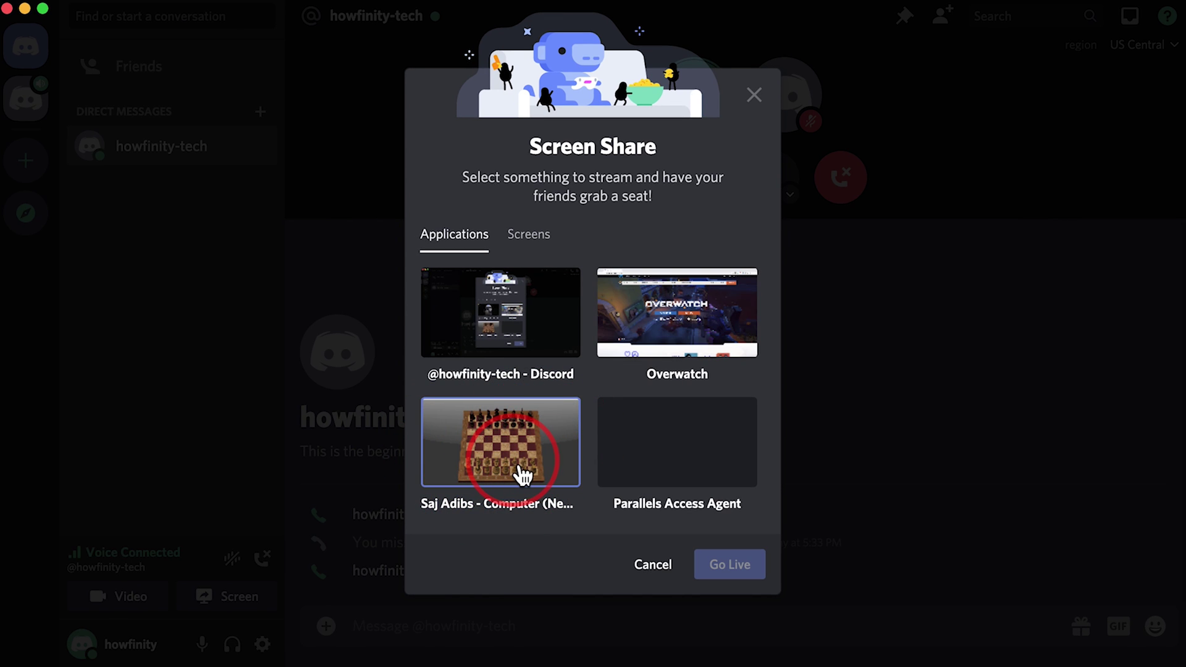
click(658, 324)
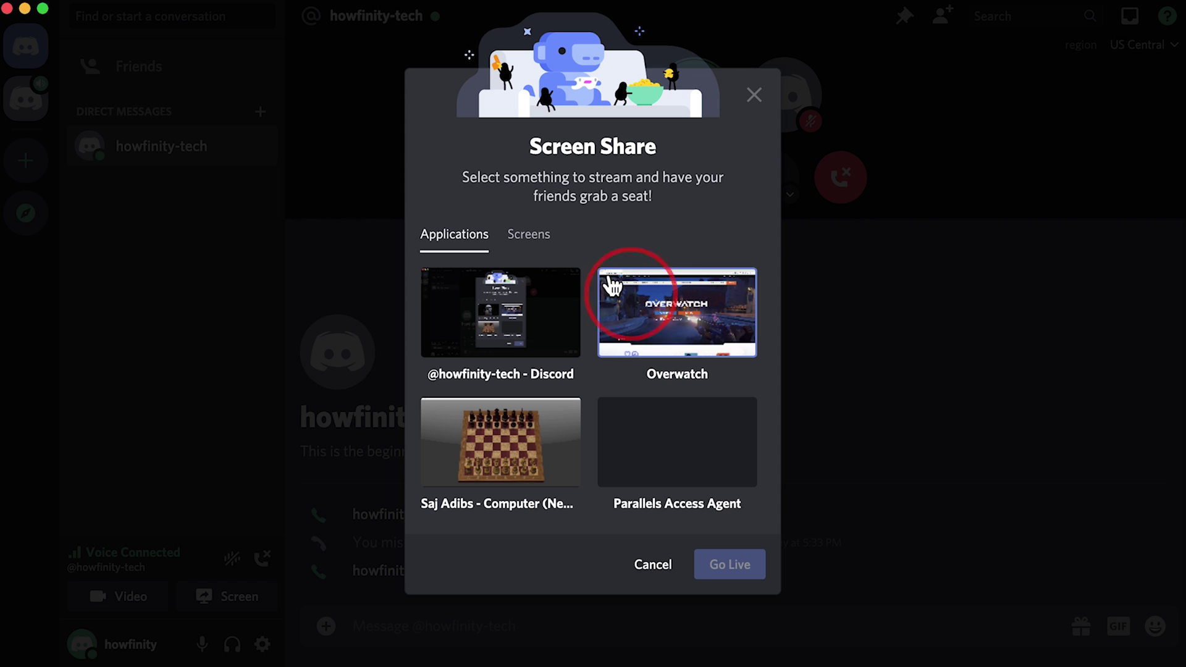
click(528, 233)
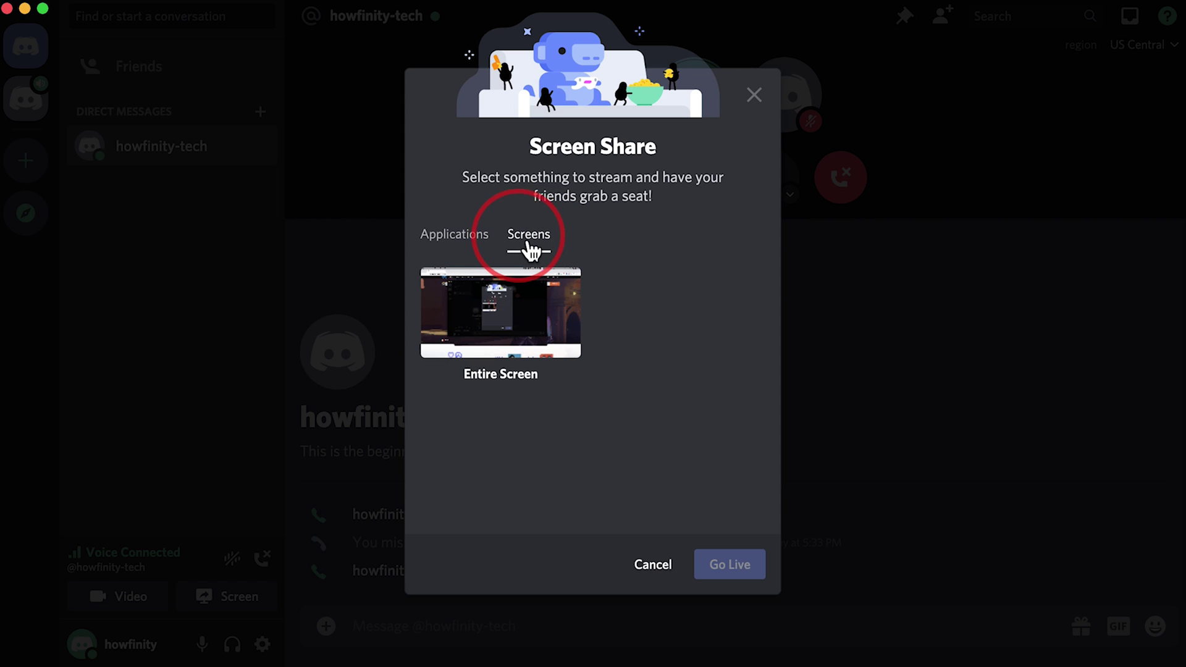
click(453, 234)
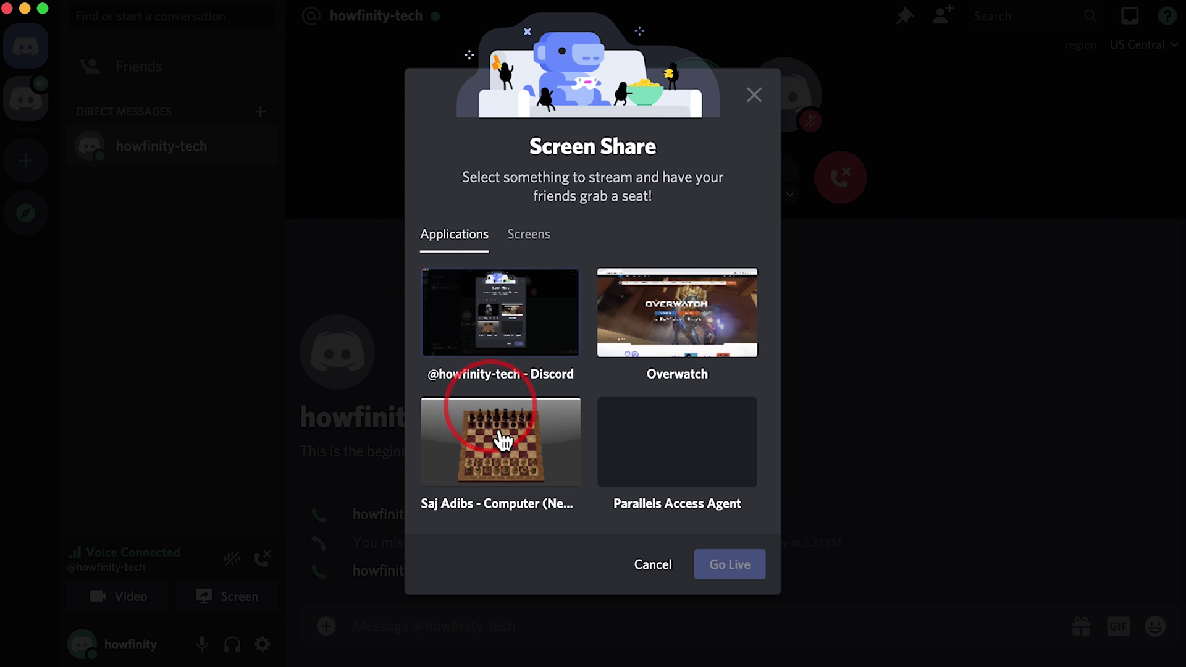
click(536, 450)
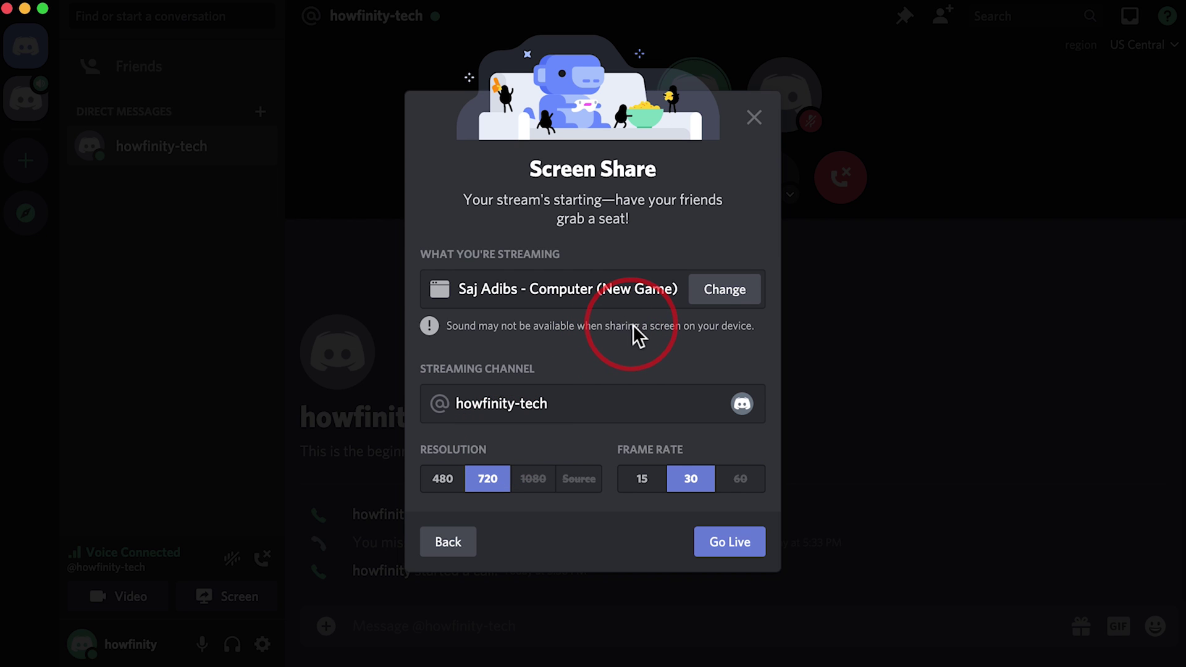
click(723, 289)
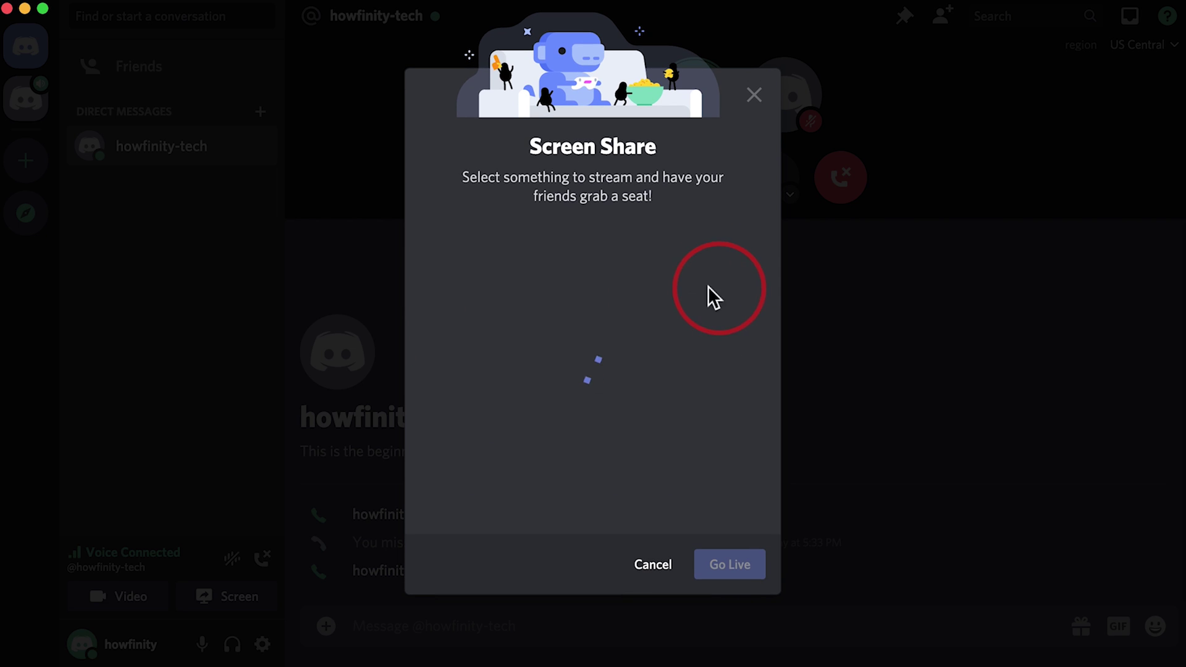
click(524, 451)
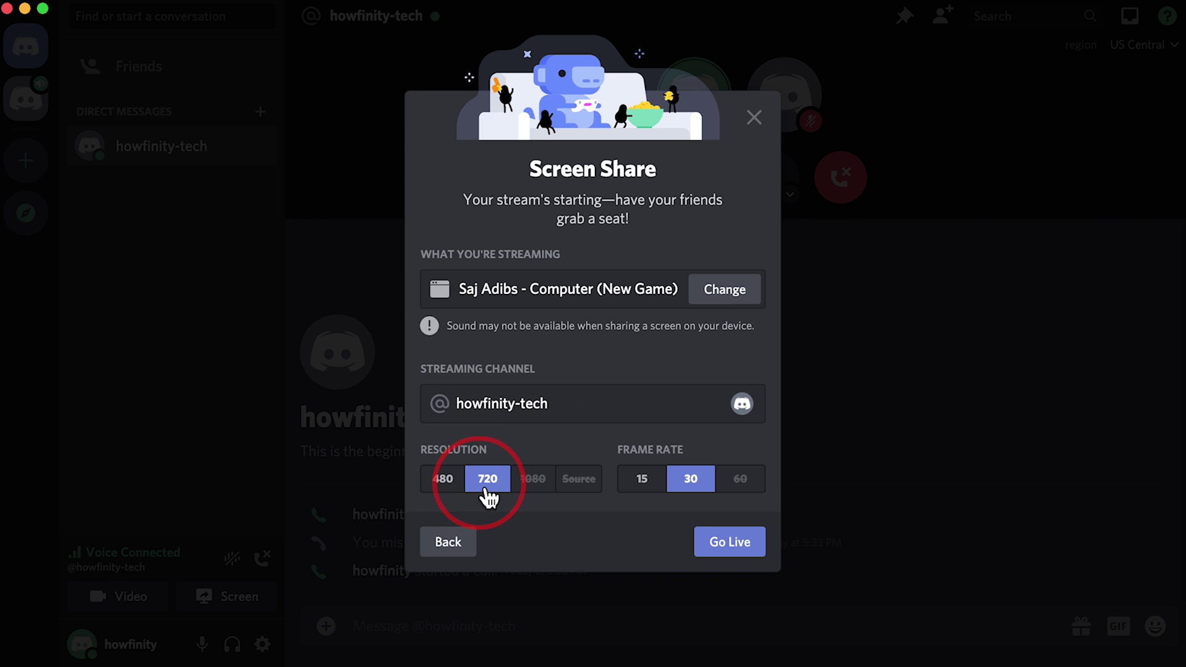
click(445, 482)
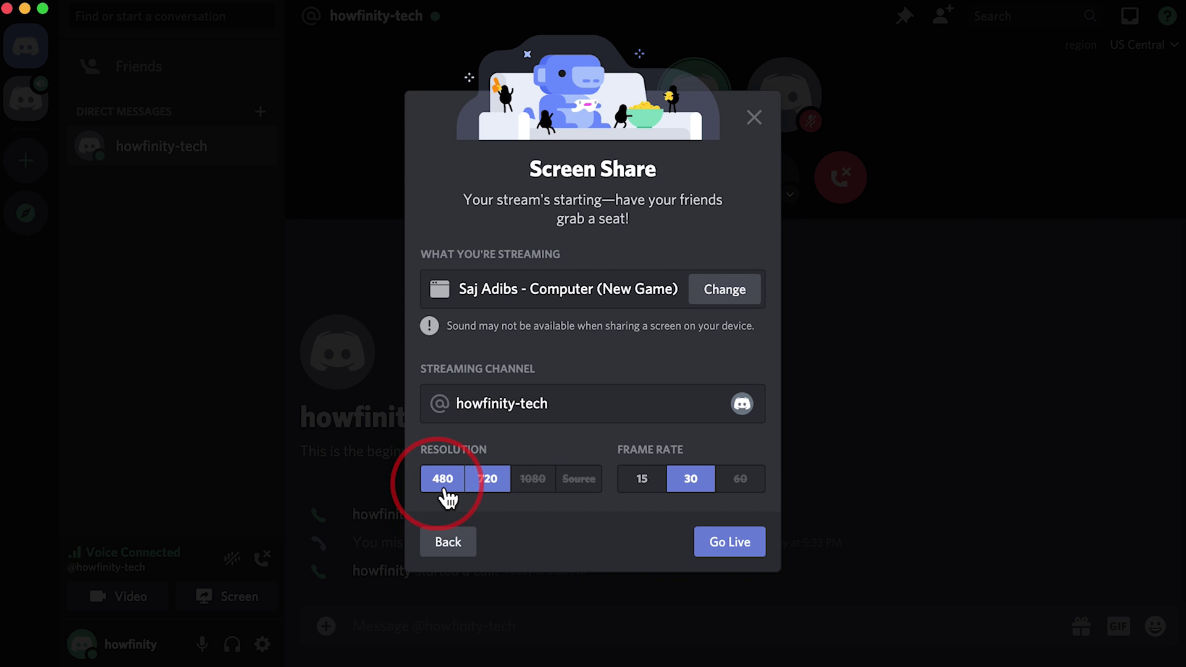
click(487, 479)
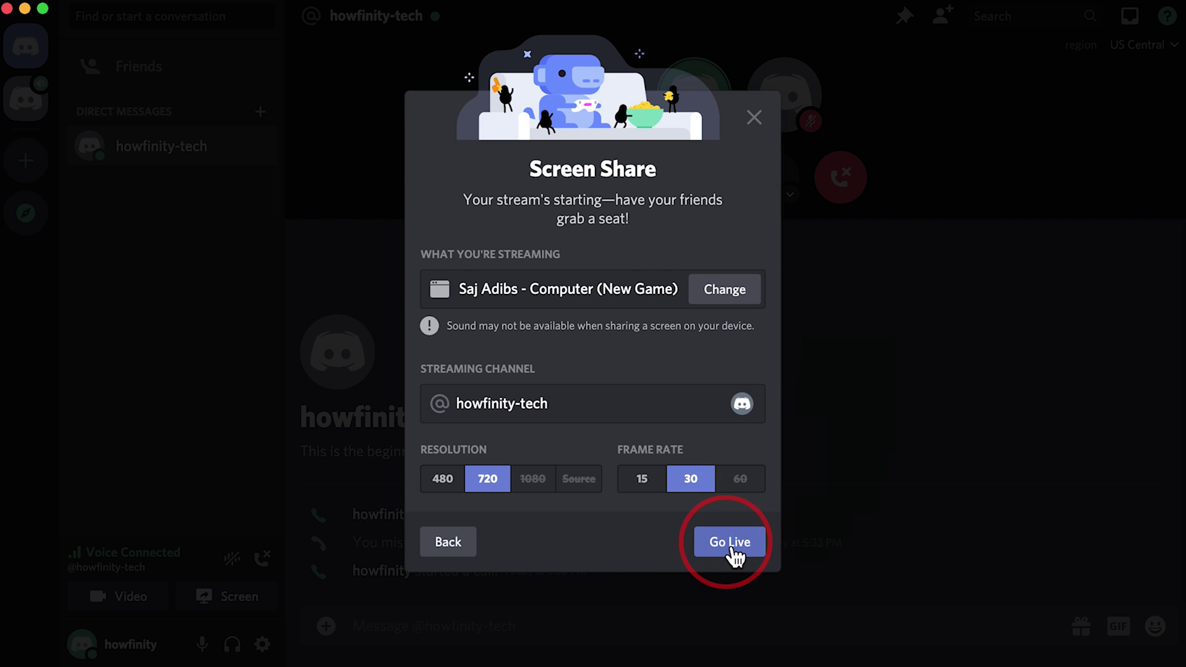
Go Live with the chess window and move white's pawn from e2 to e4.
click(730, 542)
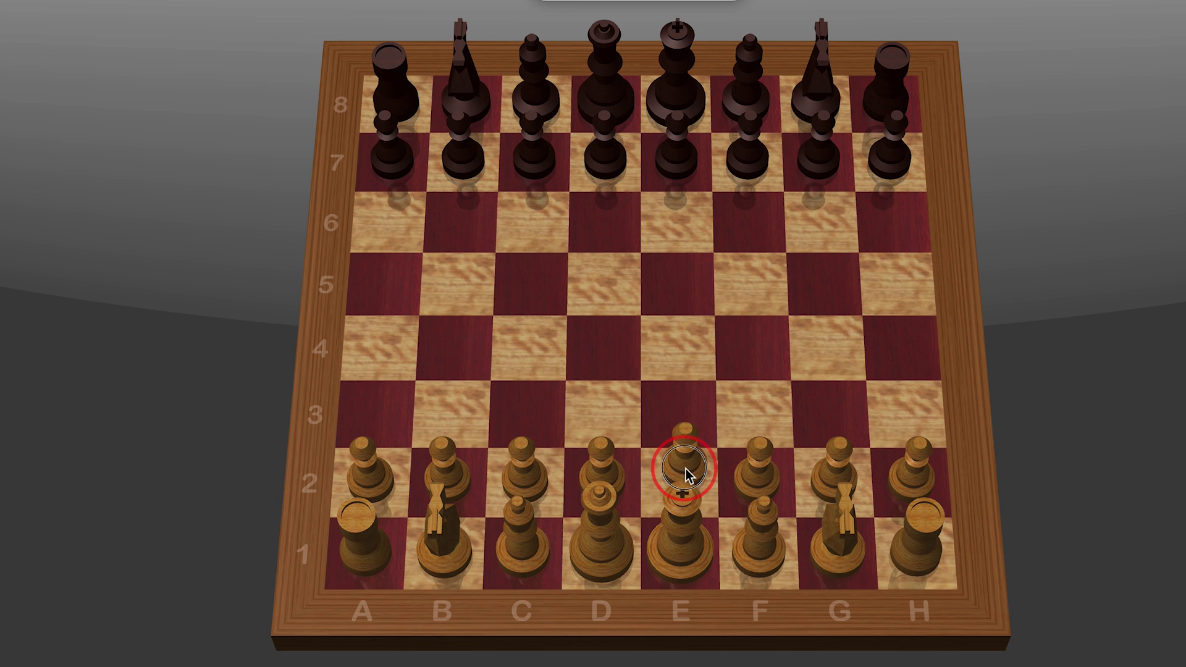
drag(686, 472, 678, 351)
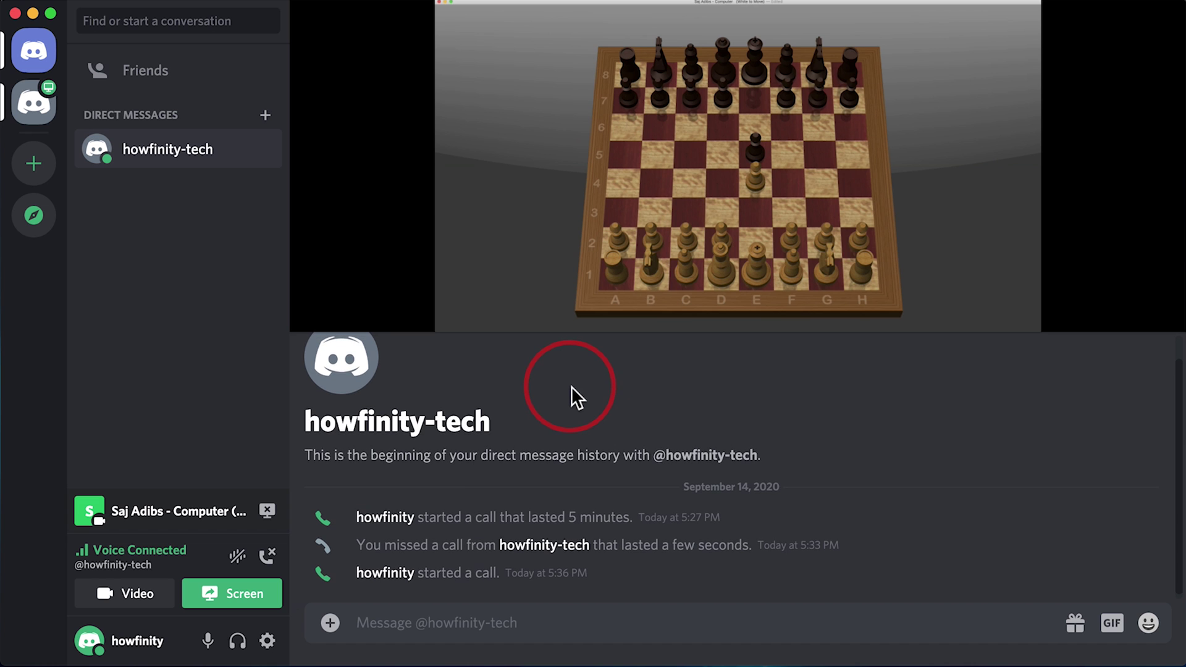
mouse_move(705, 291)
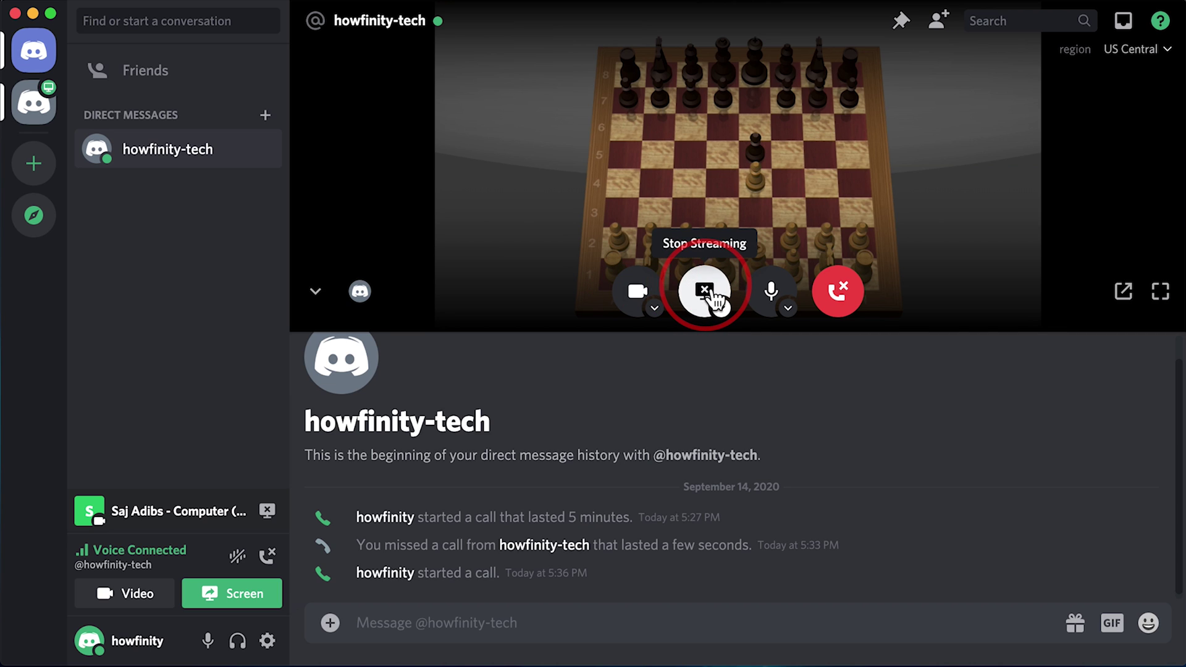
End the chess game stream while keeping the voice call connected.
click(706, 292)
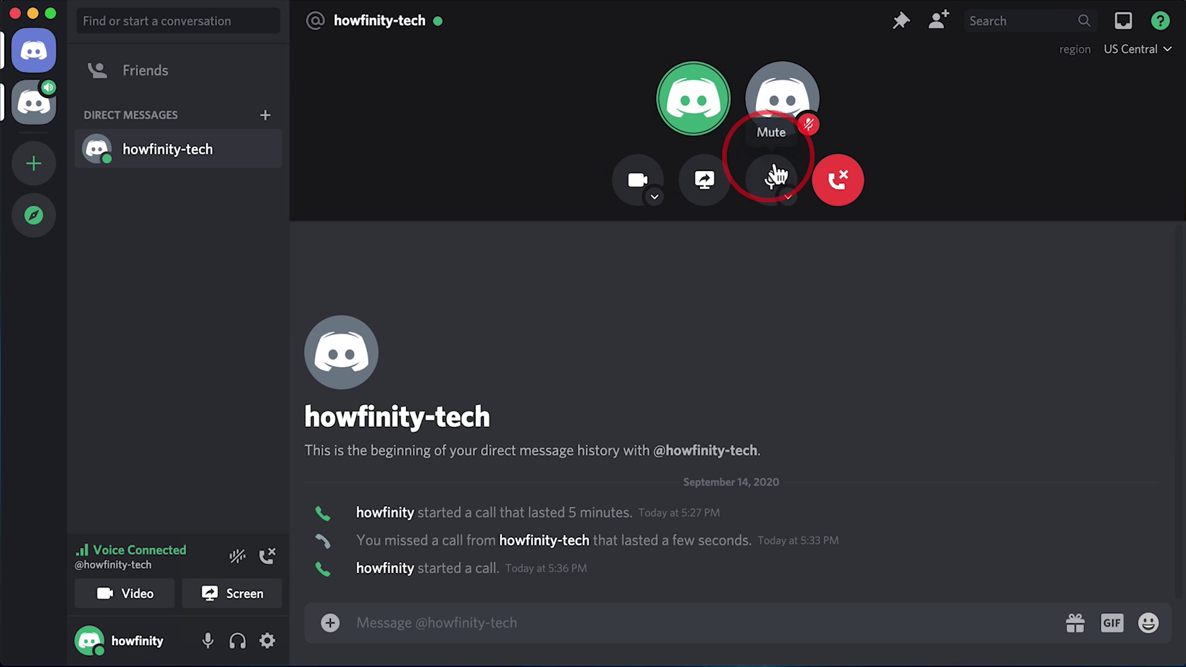
Hang up the DM call with the red Disconnect button.
click(838, 182)
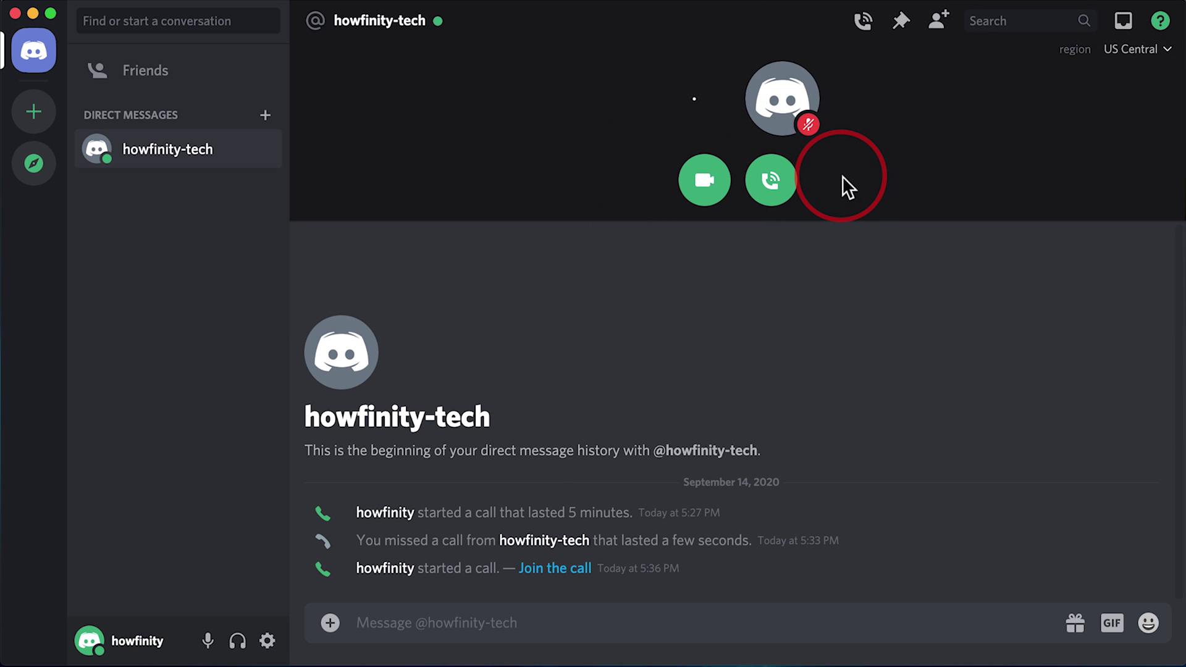